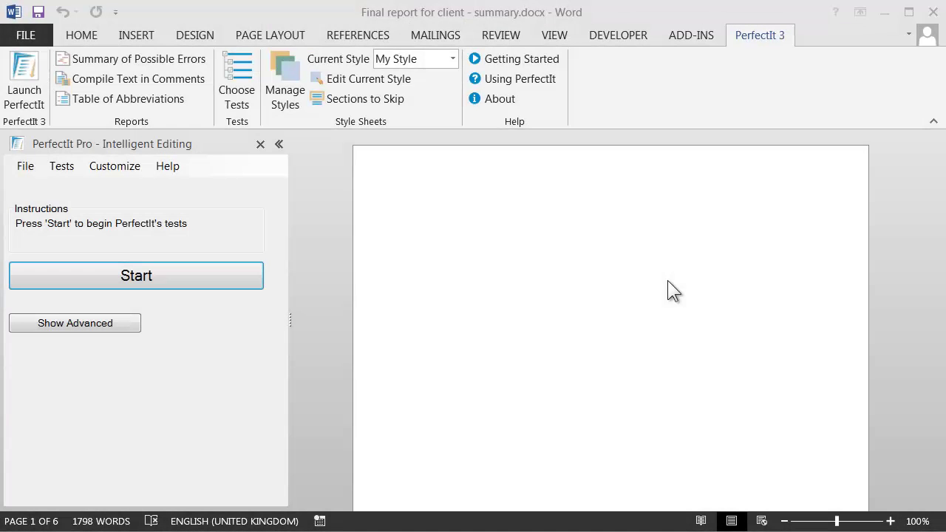
Step: Switch PerfectIt's current style sheet from My Style to US House Style
click(451, 61)
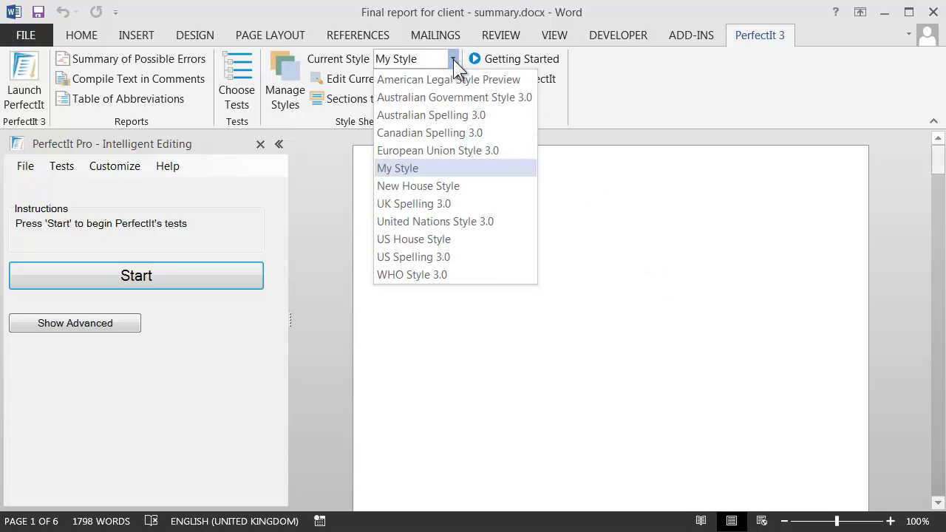
click(424, 233)
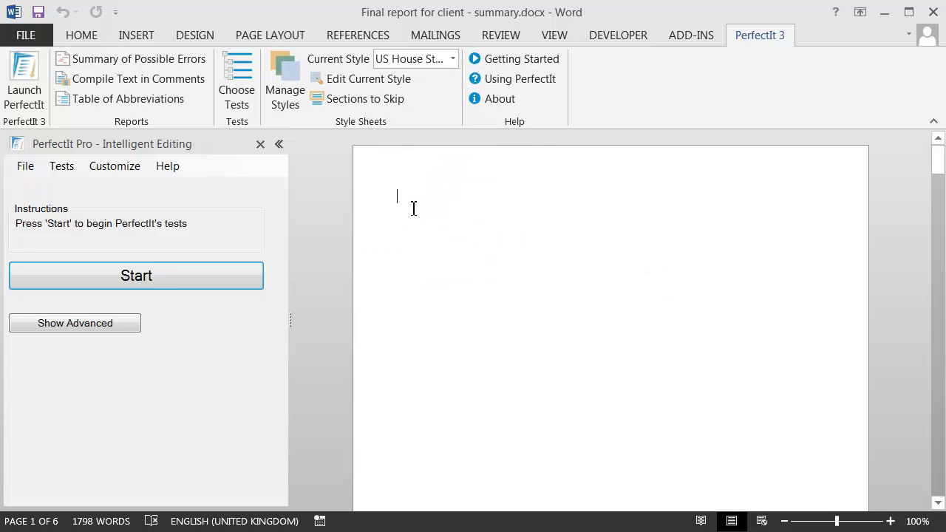
Step: Open the Style Sheet Editor for US House Style and select the Preferred Spelling test
click(352, 77)
drag(447, 104, 475, 73)
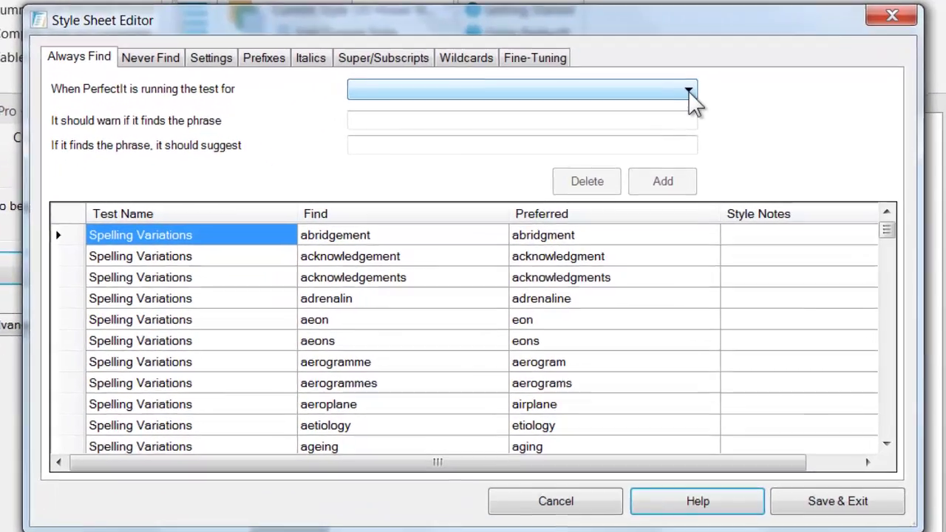
click(668, 114)
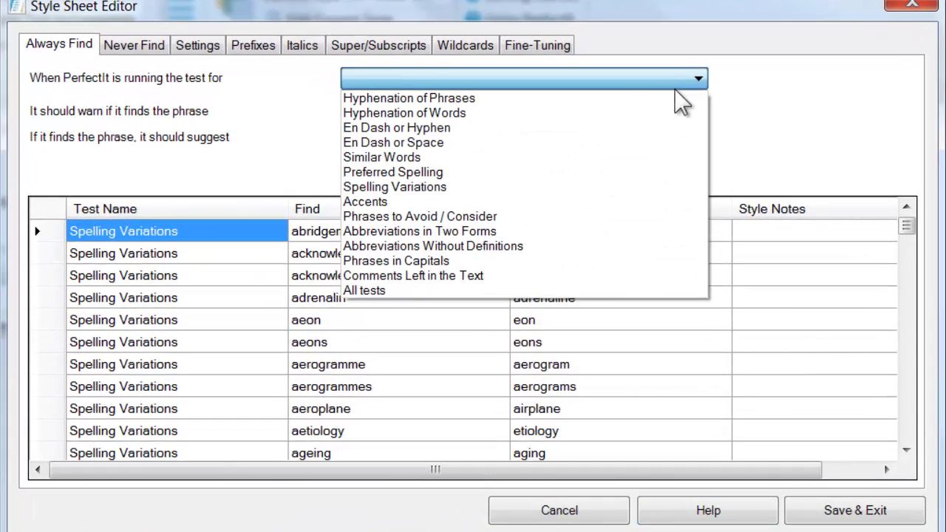
click(664, 172)
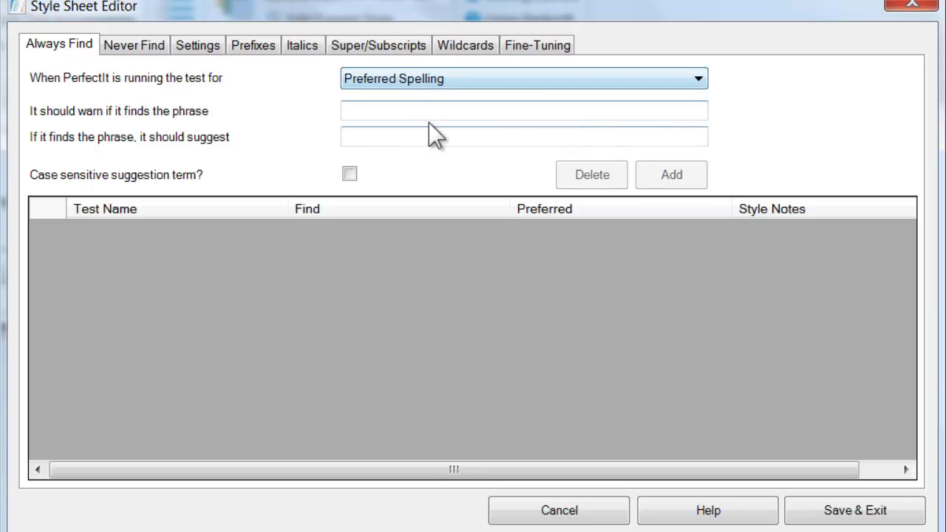
Step: Enter a case-sensitive rule warning on 'Coke' and suggesting 'Coca Cola'
text(Coke)
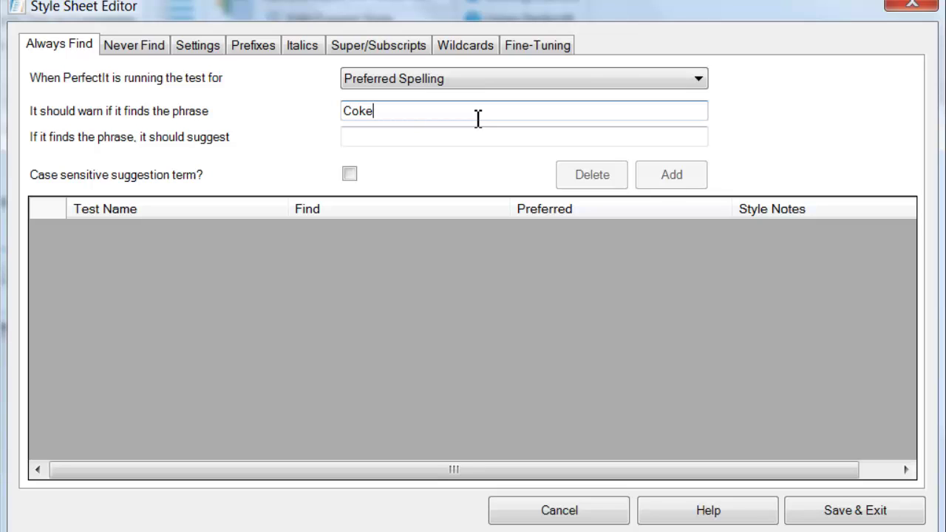
click(450, 139)
text(Coca )
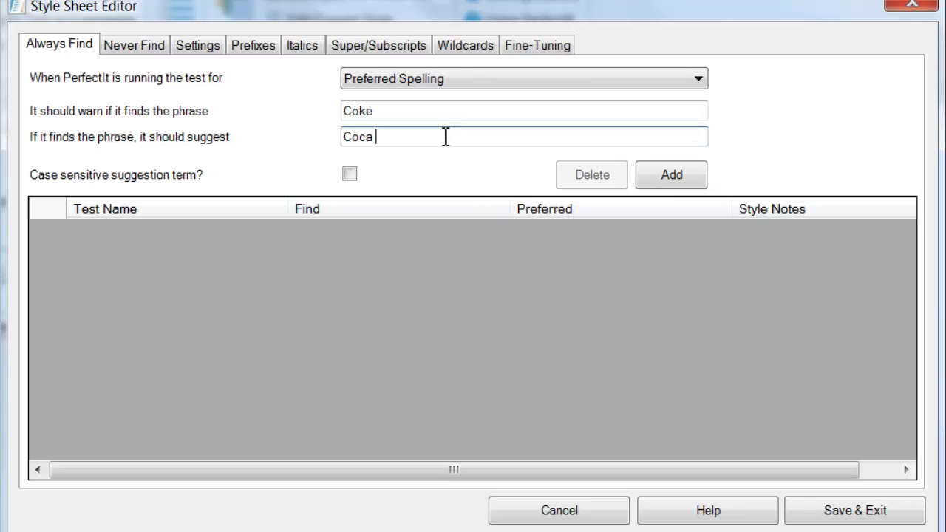
text(Cola)
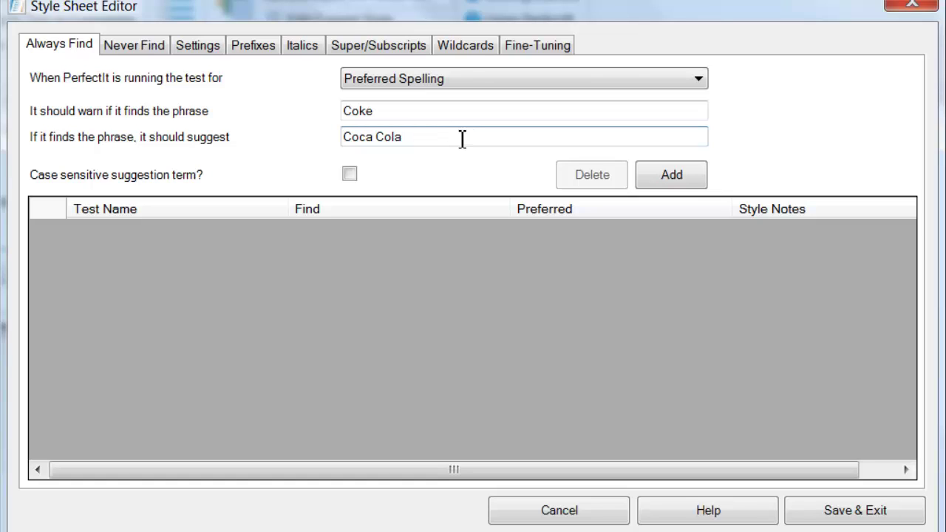
click(348, 174)
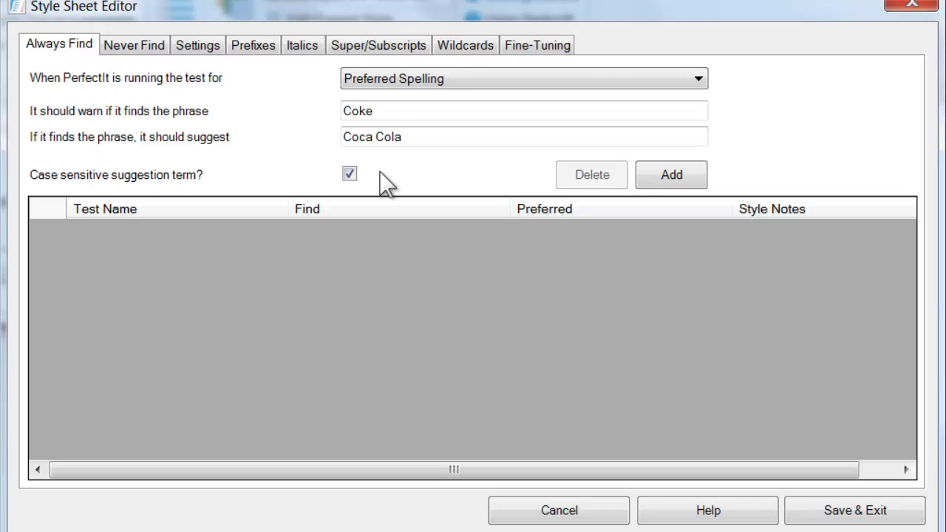
Step: Add the Coke → Coca Cola rule and switch to the Spelling Variations test
click(692, 177)
click(701, 82)
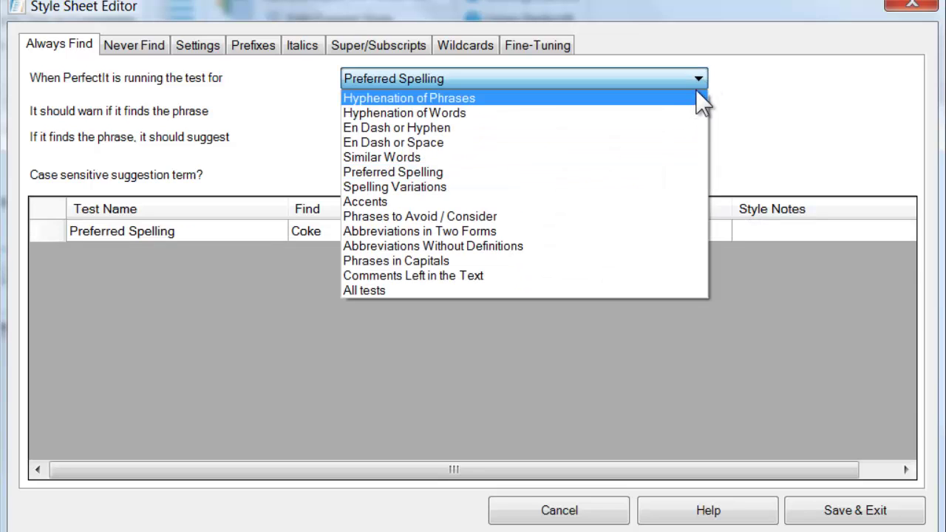
click(654, 187)
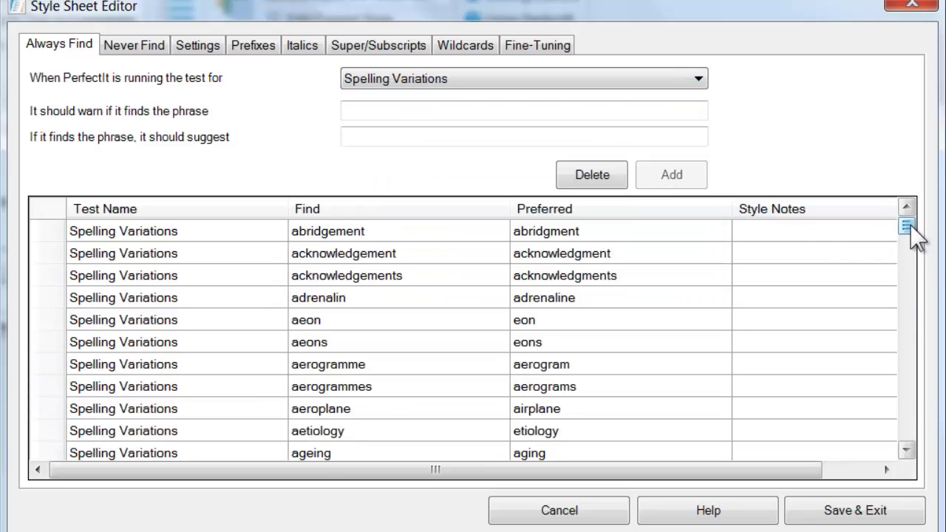
Step: Scroll the Spelling Variations table and load the colour → color entry
drag(912, 227, 913, 260)
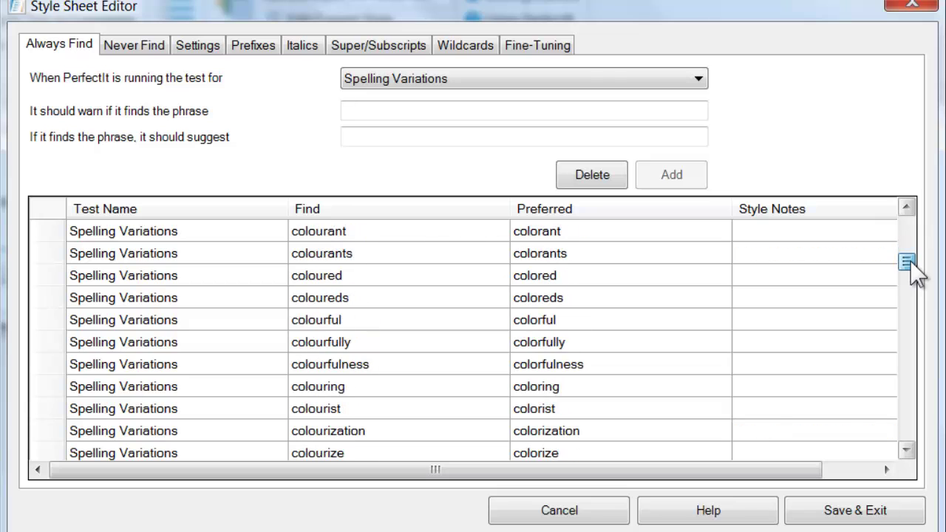
click(907, 207)
click(907, 207)
click(907, 207)
click(907, 207)
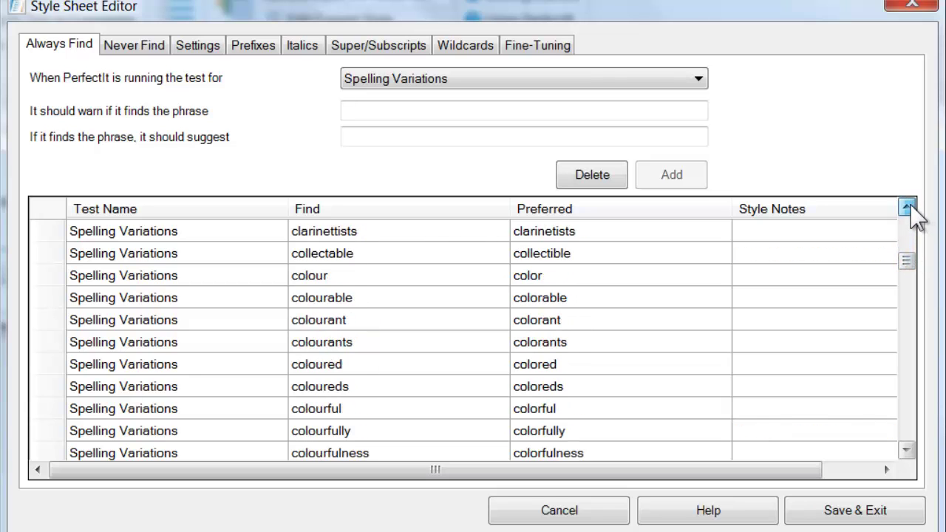
click(590, 274)
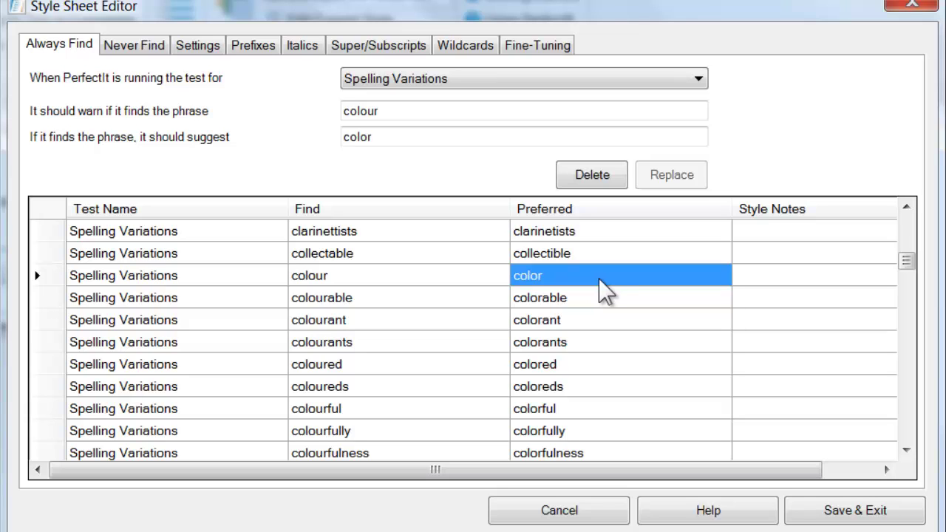
Step: Under Similar Words, add 'Montezuma' as a case-sensitive entry
click(697, 79)
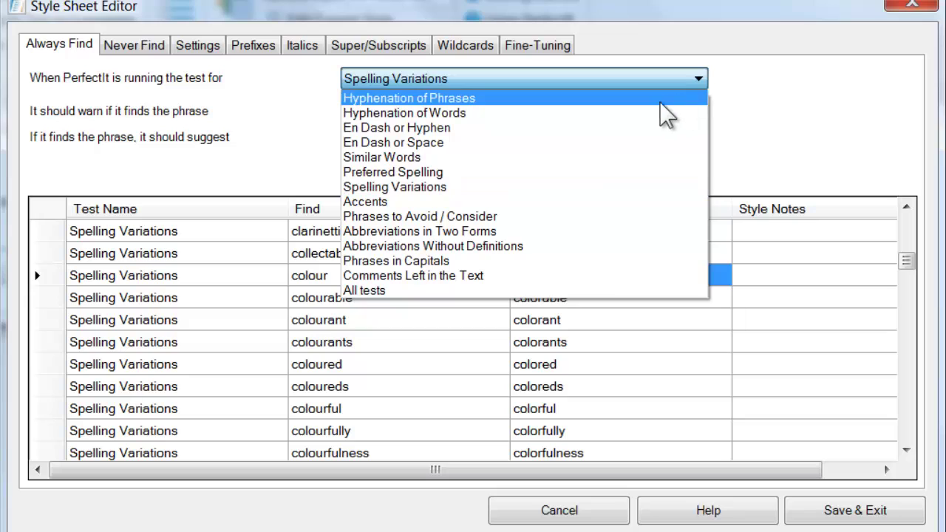
click(604, 155)
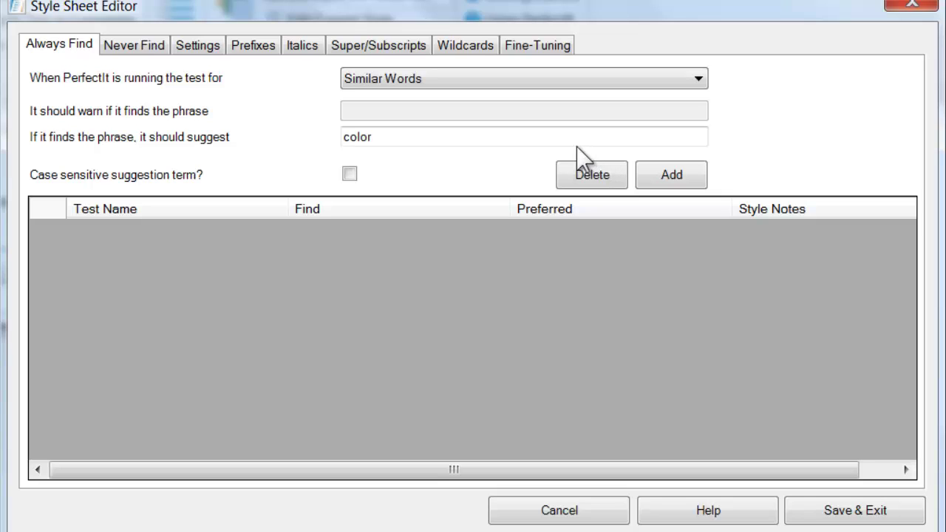
drag(416, 140, 326, 141)
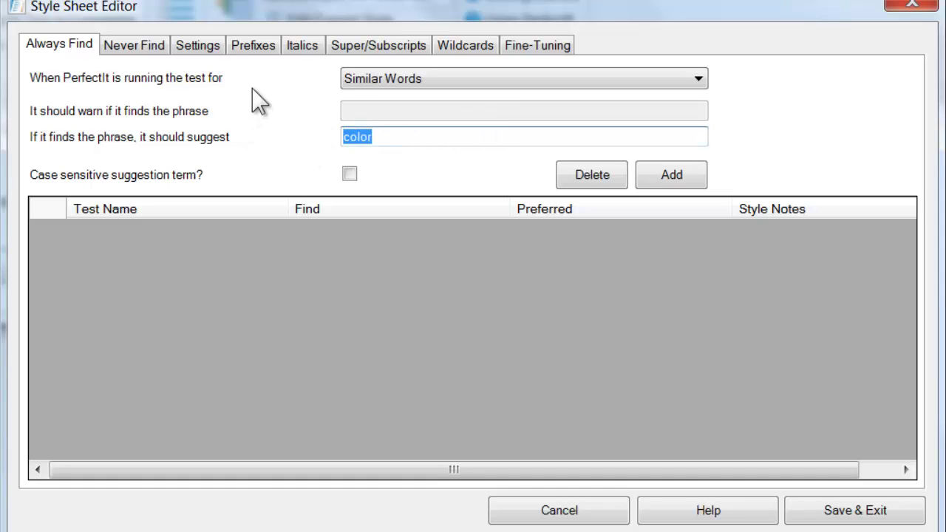
text(Montezuma)
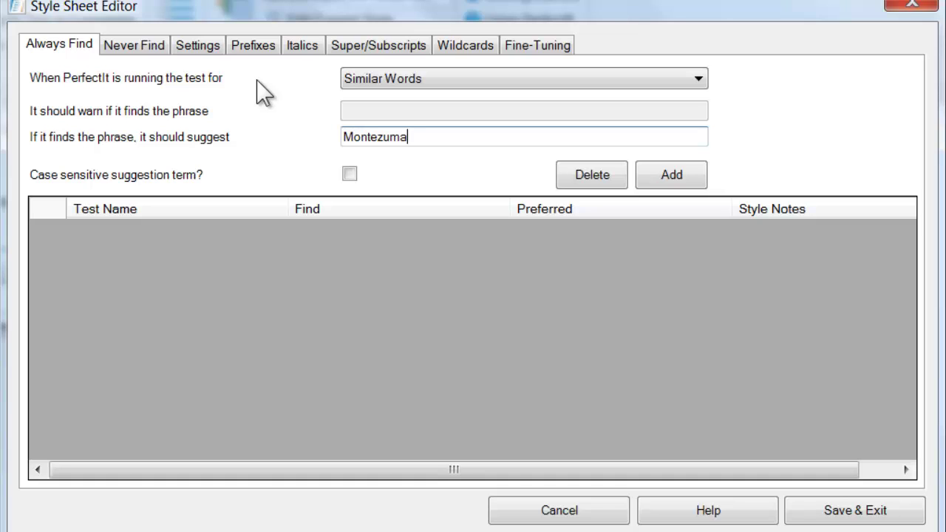
click(349, 174)
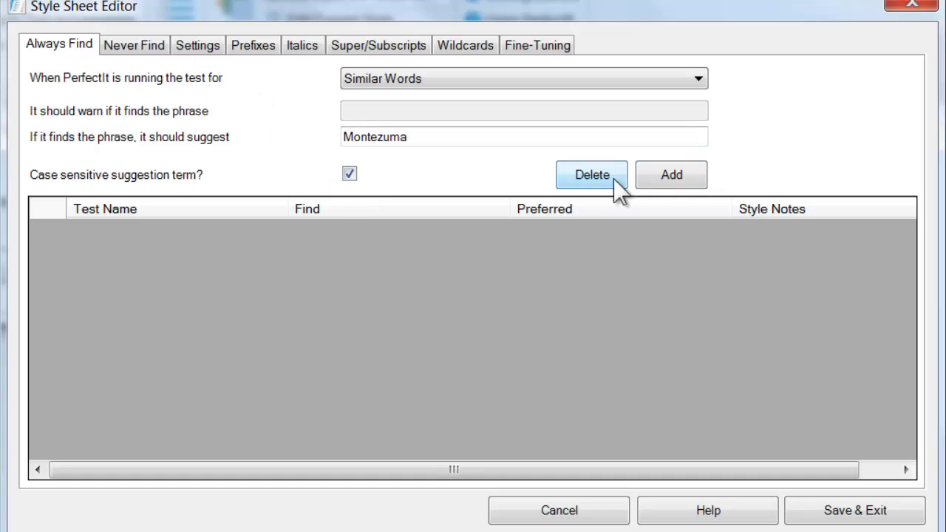
click(671, 177)
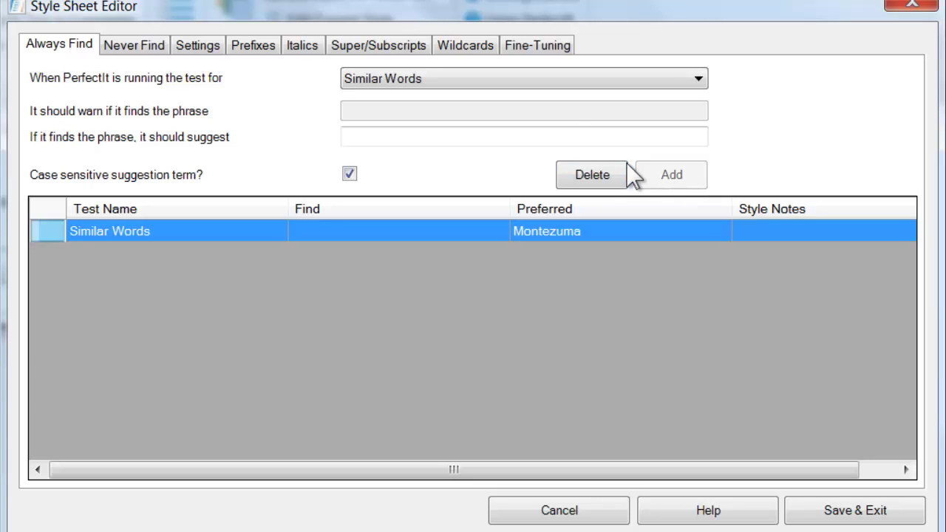
Step: Add 'Catherine' as a second Similar Words entry
click(576, 138)
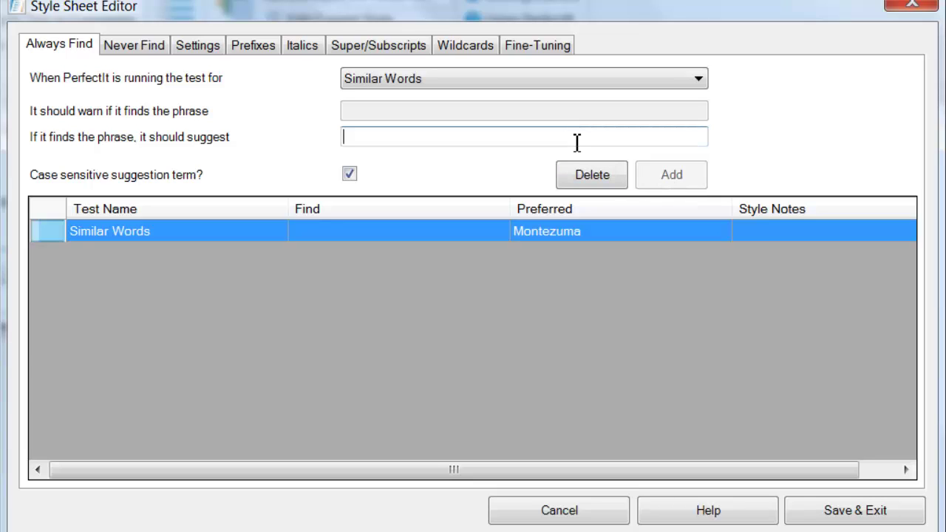
text(Catherine)
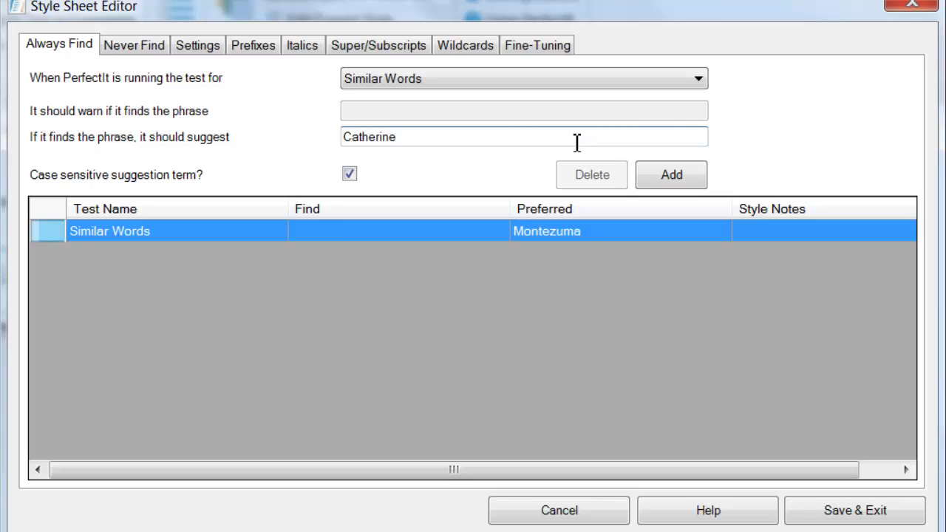
click(682, 176)
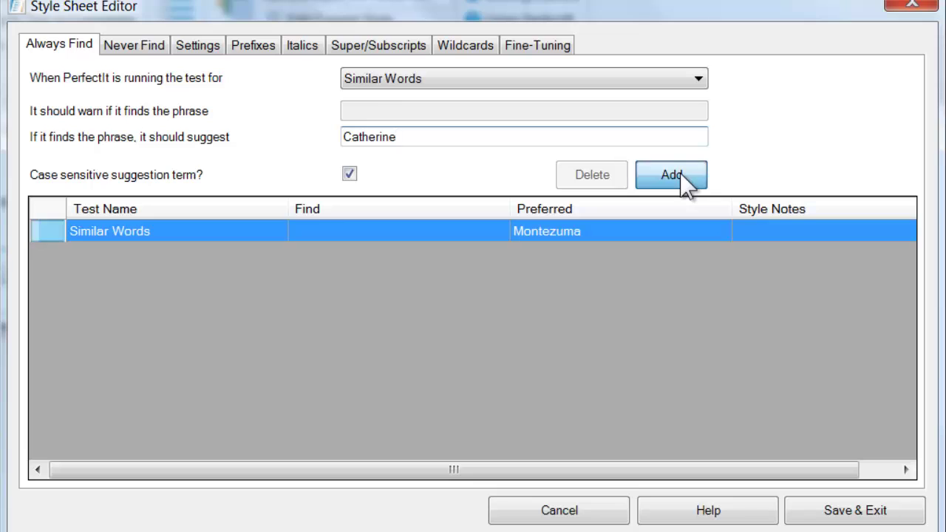
Step: Add a Phrases to Avoid / Consider entry warning on 'Native' with no suggestion
click(702, 83)
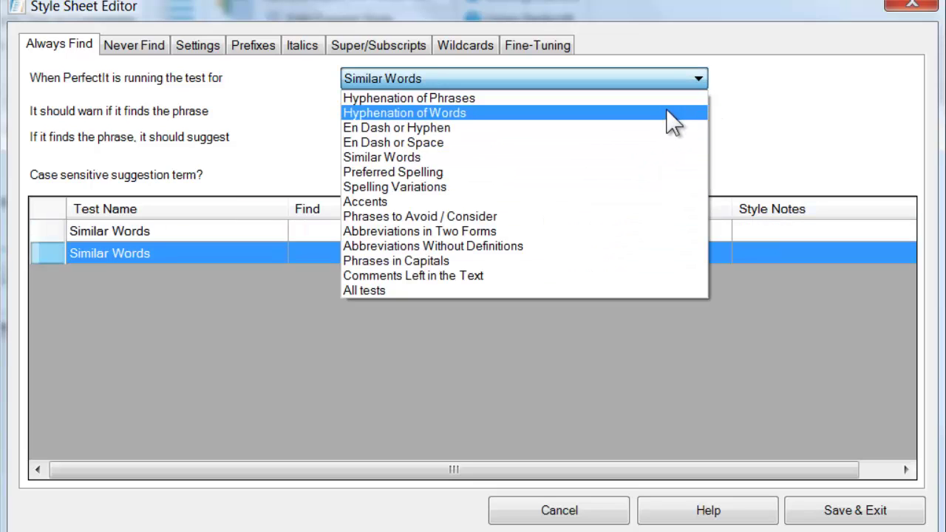
click(596, 217)
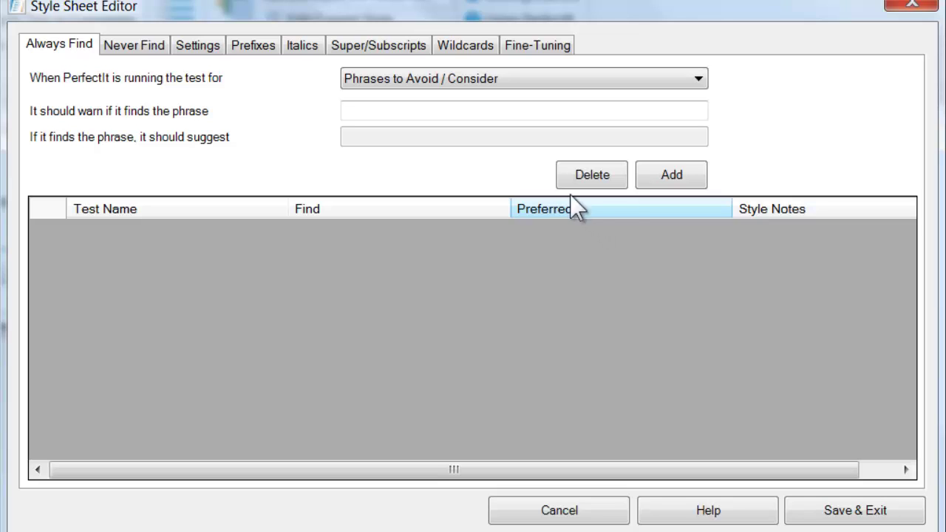
click(449, 108)
text(Native)
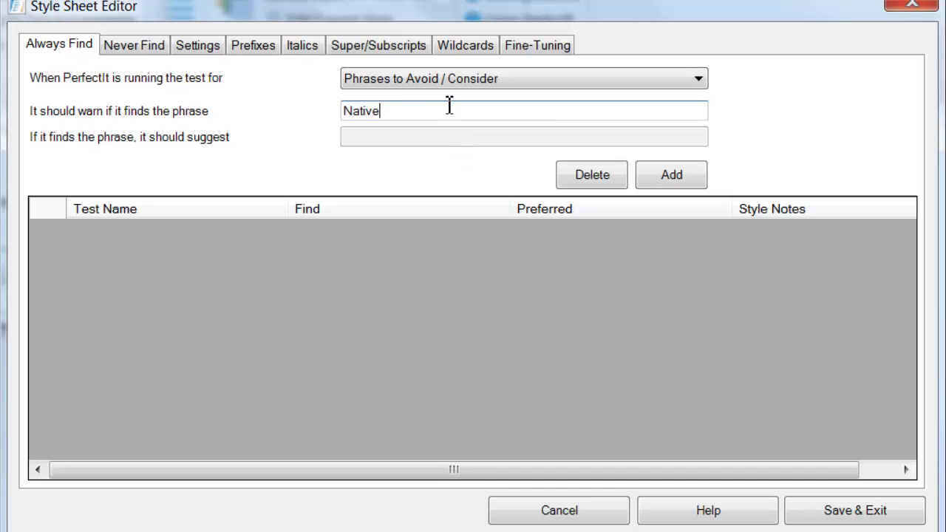
click(671, 180)
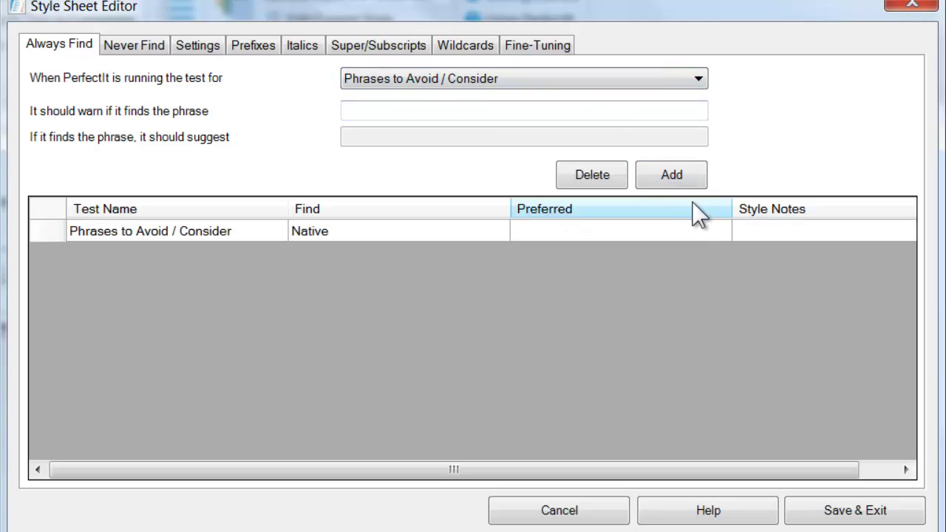
Step: Give the Native entry the style note 'Make sure this is not used in a derogatory way'
click(764, 232)
click(769, 233)
drag(806, 471, 856, 471)
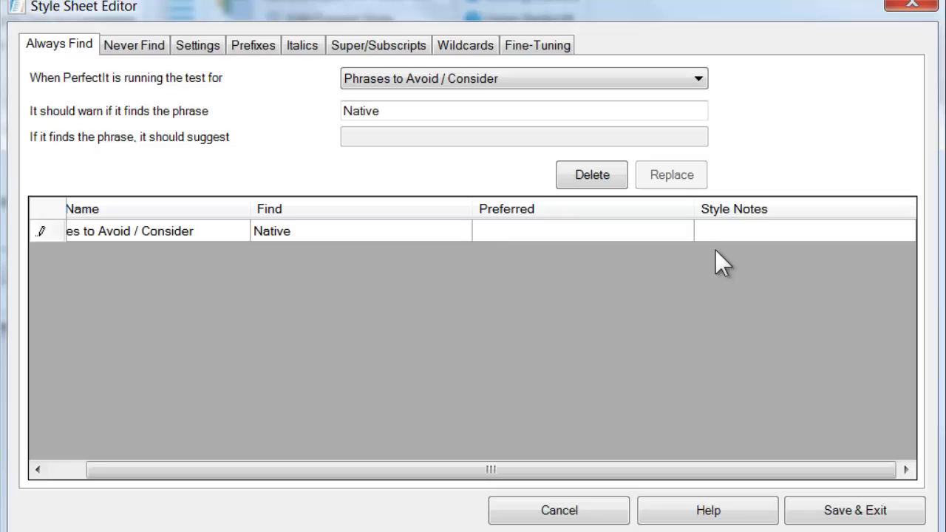
text(Make sure this is not u)
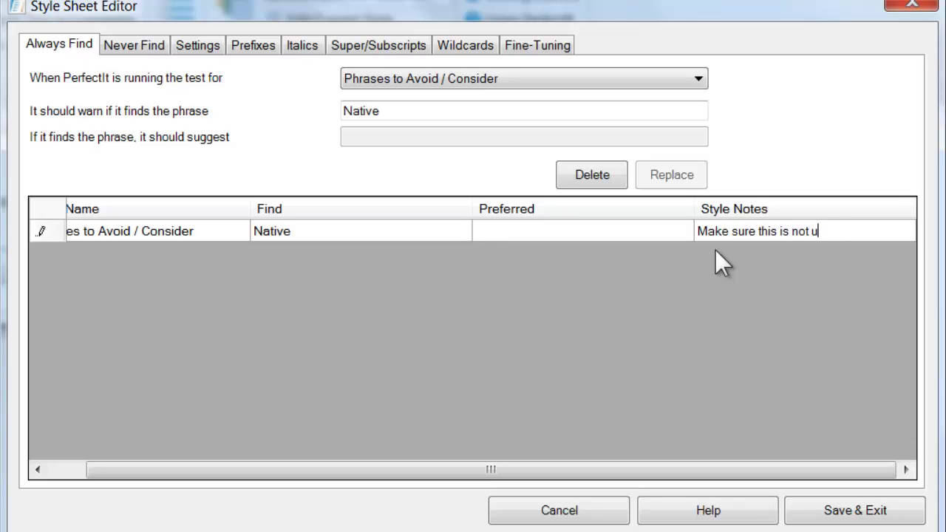
text(sed in a derog)
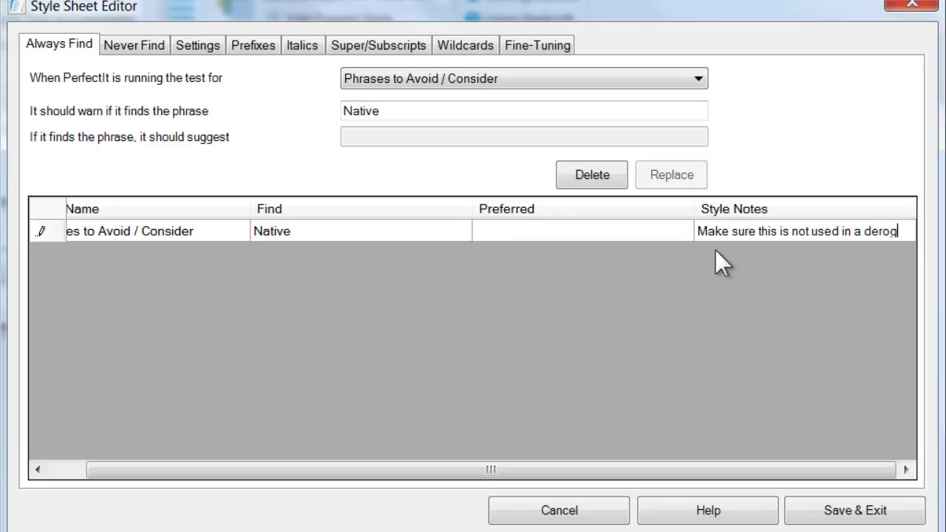
text(atory way.)
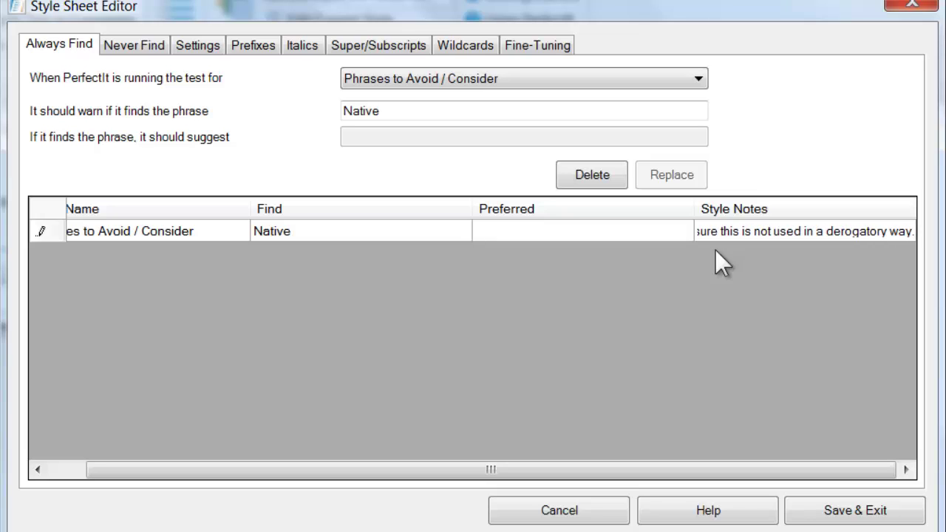